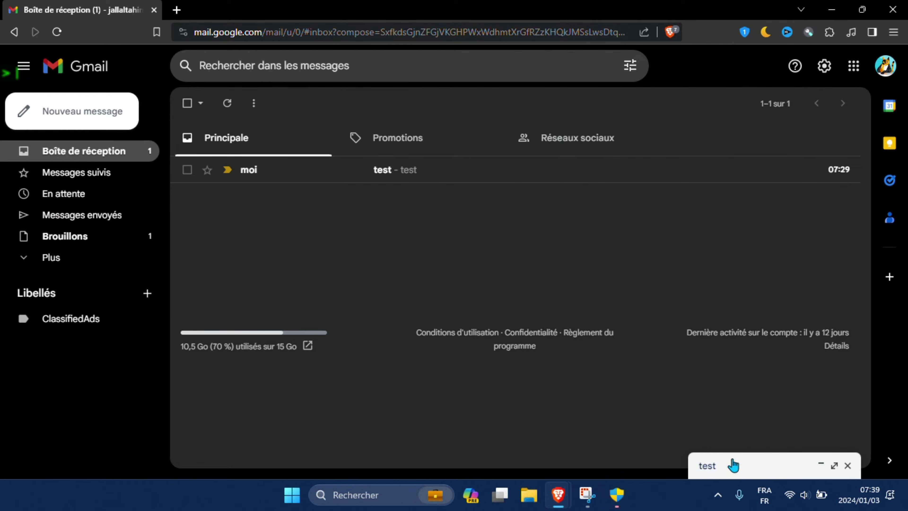
Step: Schedule the draft "test" to be sent on 5 January 2024 at 08:40 and open the list of scheduled messages
{"action": "left_click", "coordinate": [757, 465]}
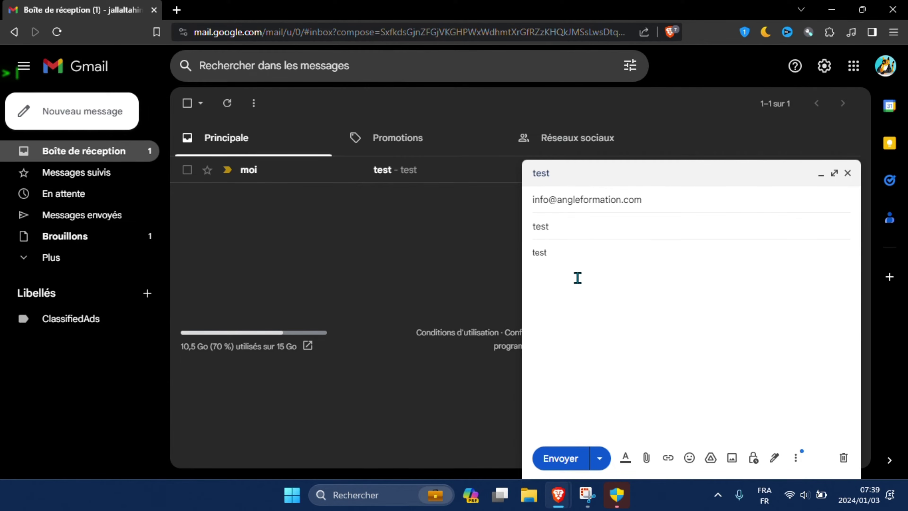
{"action": "left_click", "coordinate": [604, 460]}
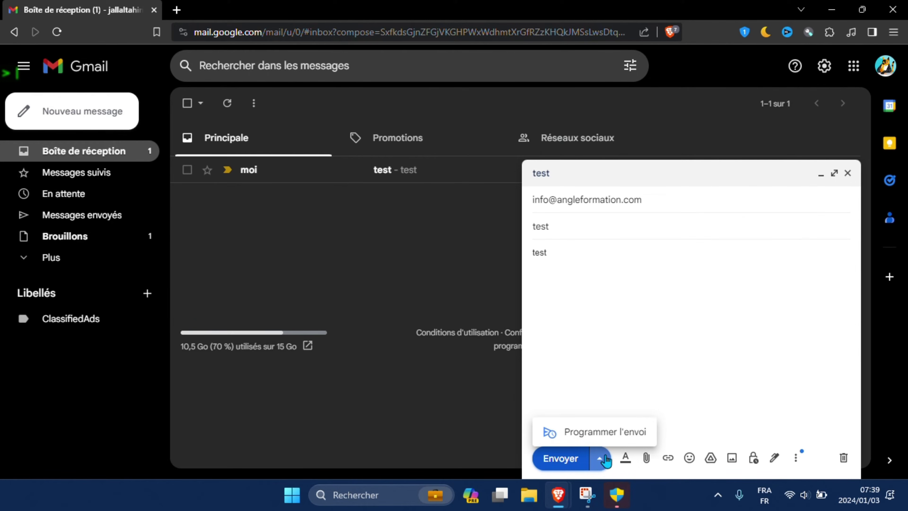
{"action": "left_click", "coordinate": [612, 432]}
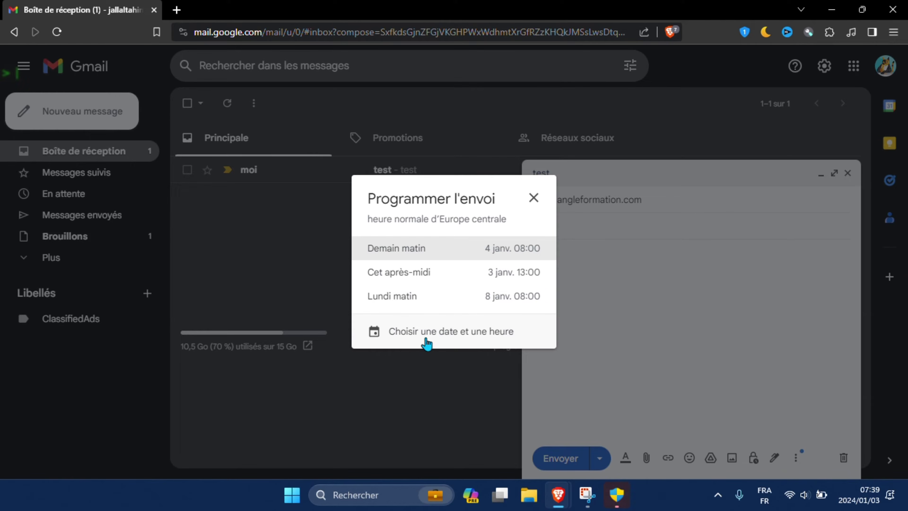
{"action": "left_click", "coordinate": [464, 337]}
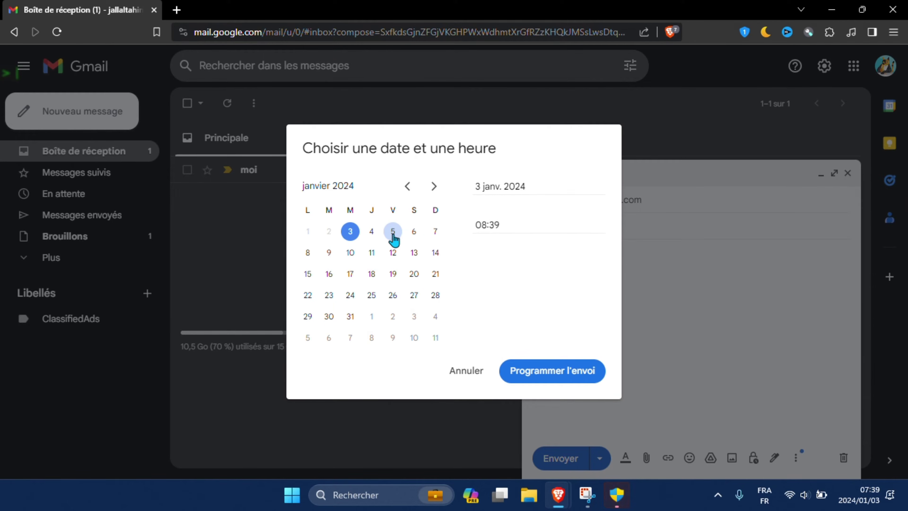
{"action": "left_click", "coordinate": [393, 233]}
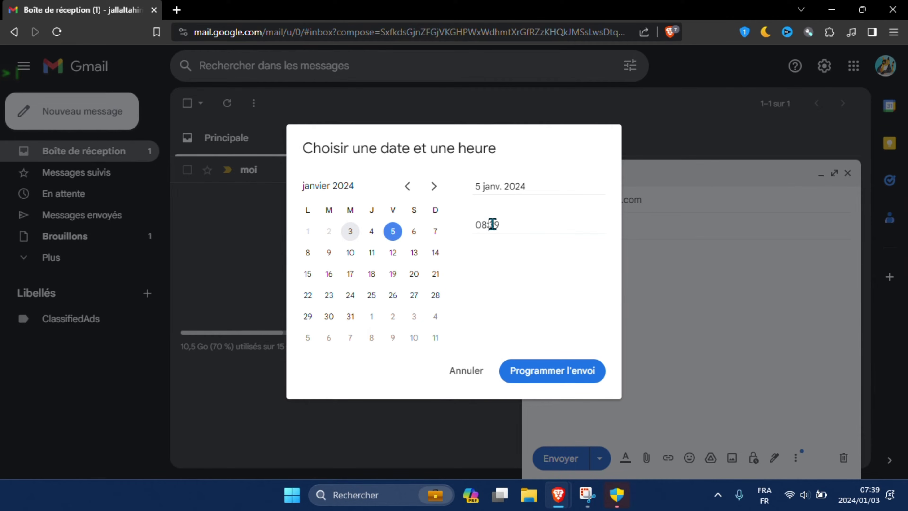
{"action": "double_click", "coordinate": [493, 224]}
{"action": "type", "text": "40"}
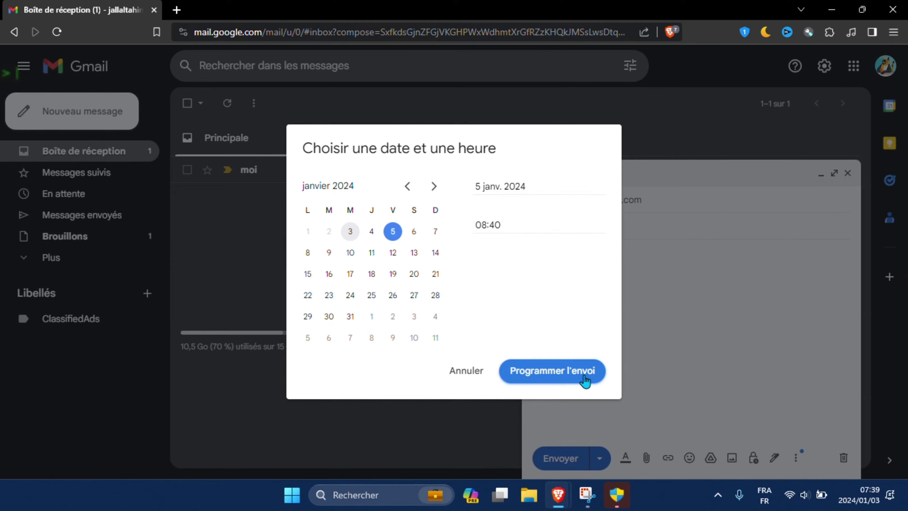
{"action": "left_click", "coordinate": [587, 381]}
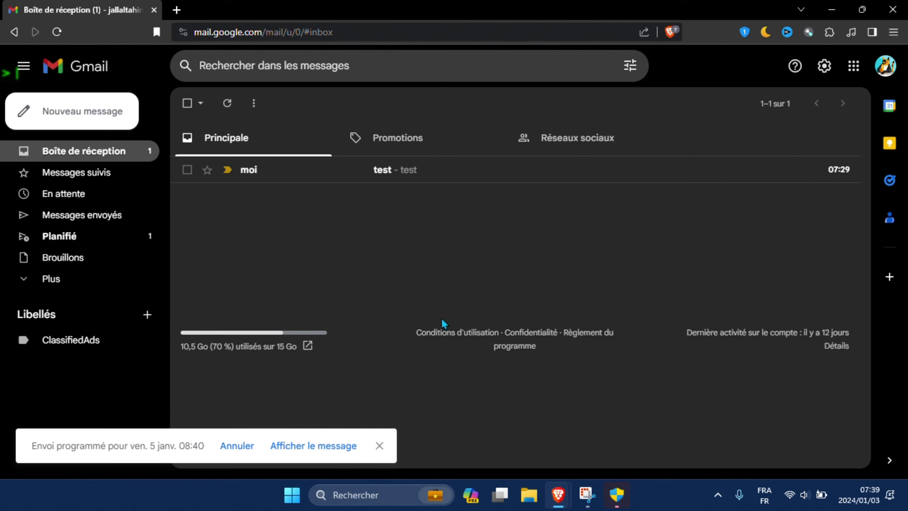
{"action": "left_click", "coordinate": [64, 239]}
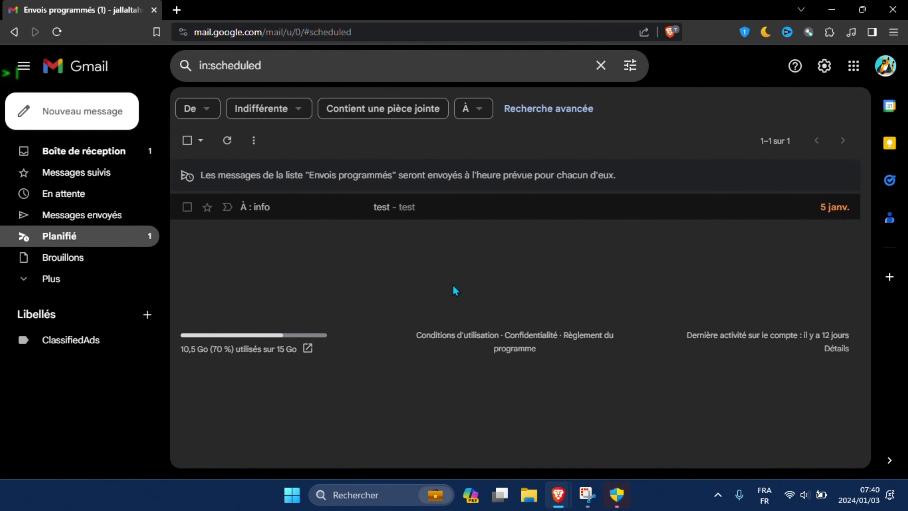
Step: Activate the disabled keyboard shortcuts from the shortcut overview, and test the compose shortcut by opening and closing a blank message
{"action": "key", "text": "shift+slash"}
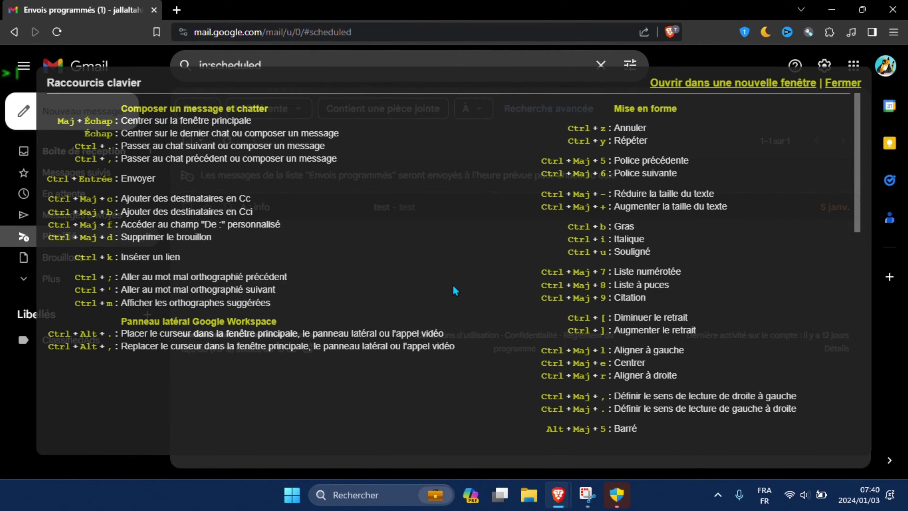
{"action": "scroll", "coordinate": [414, 255], "scroll_direction": "down", "scroll_amount": 5}
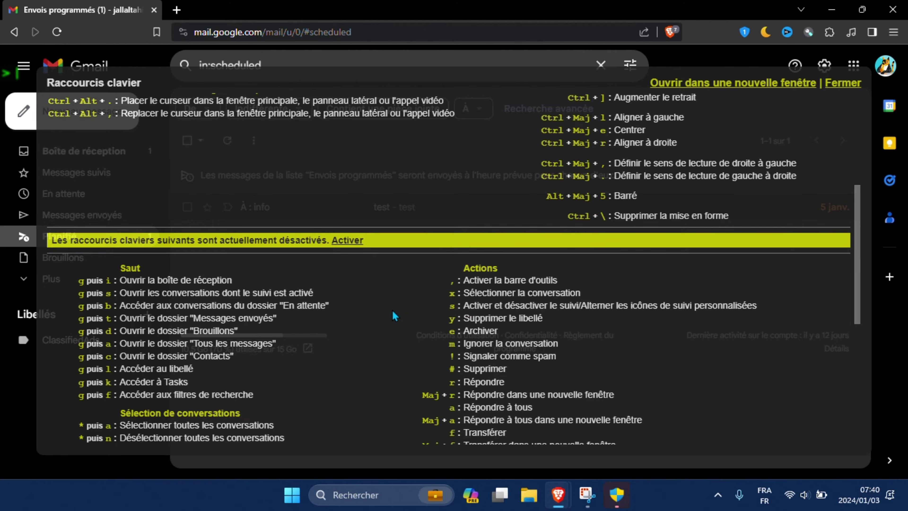
{"action": "left_click", "coordinate": [352, 242]}
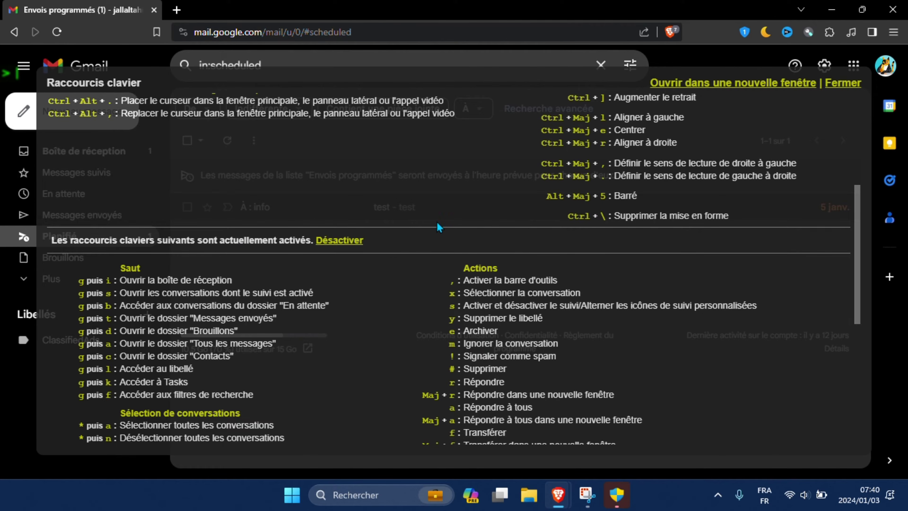
{"action": "left_click", "coordinate": [846, 85]}
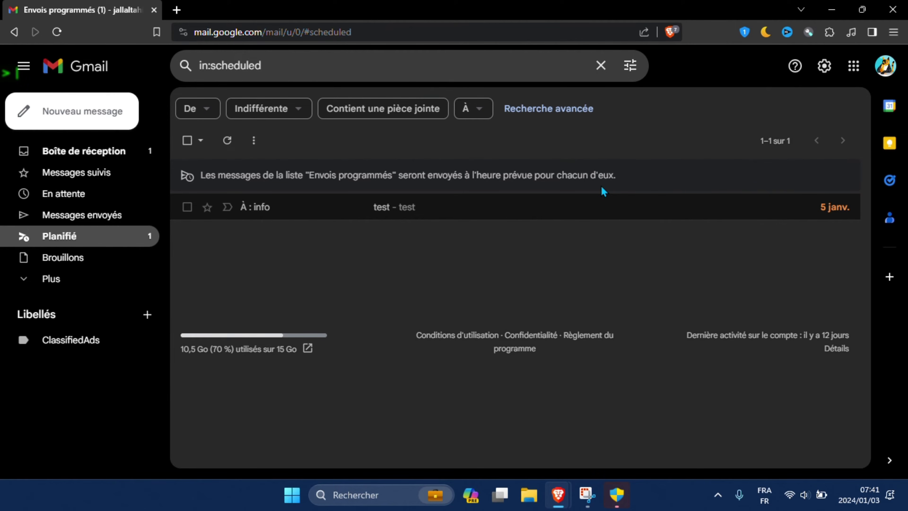
{"action": "key", "text": "c"}
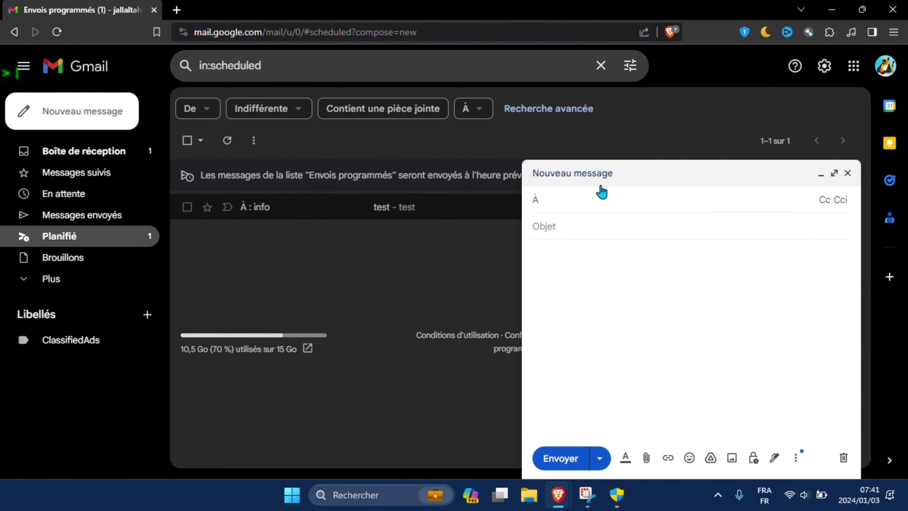
{"action": "left_click", "coordinate": [848, 173]}
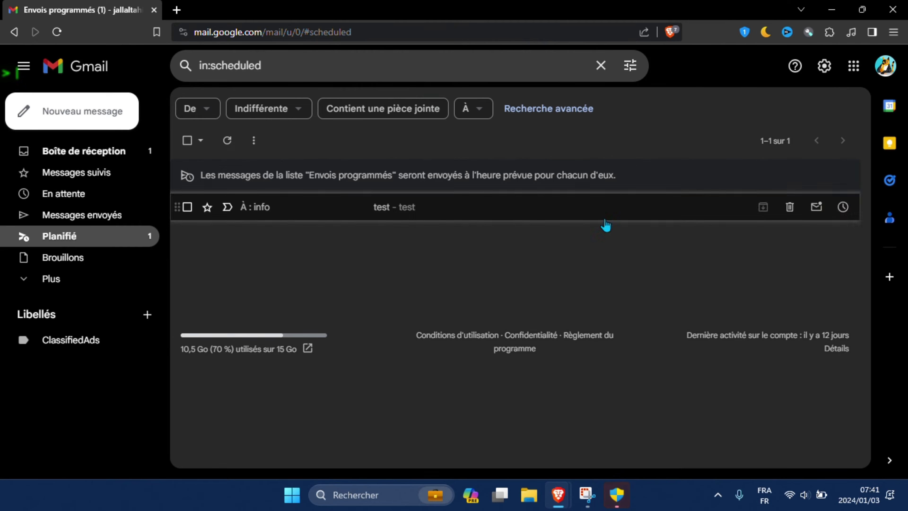
Step: Select the "test" message in the inbox
{"action": "left_click", "coordinate": [88, 147]}
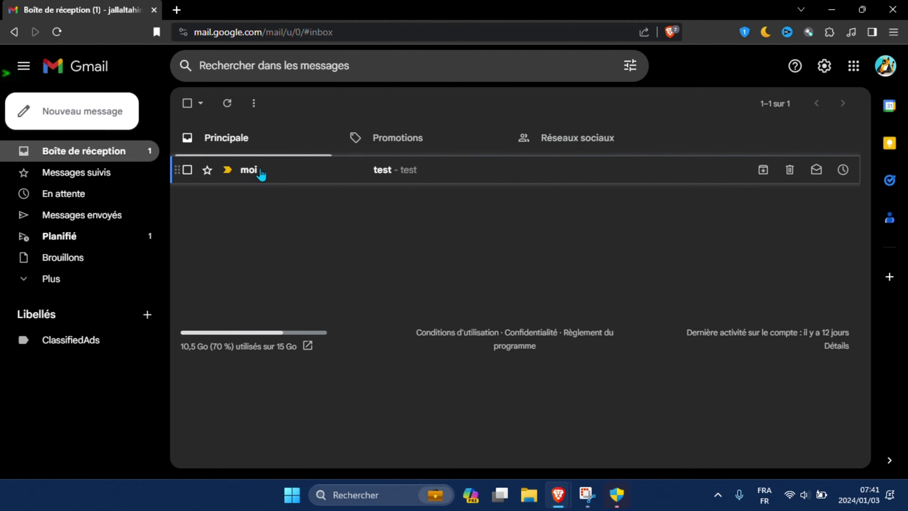
{"action": "left_click", "coordinate": [187, 171]}
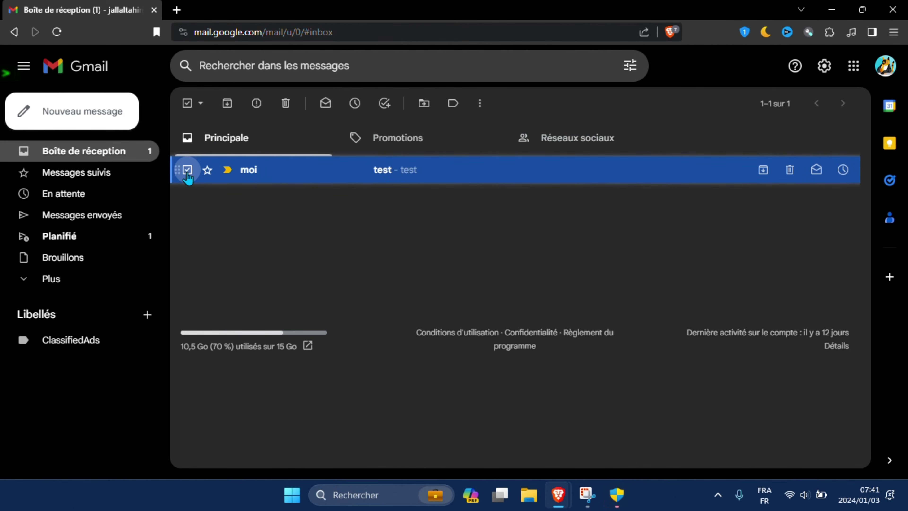
{"action": "left_click", "coordinate": [357, 108]}
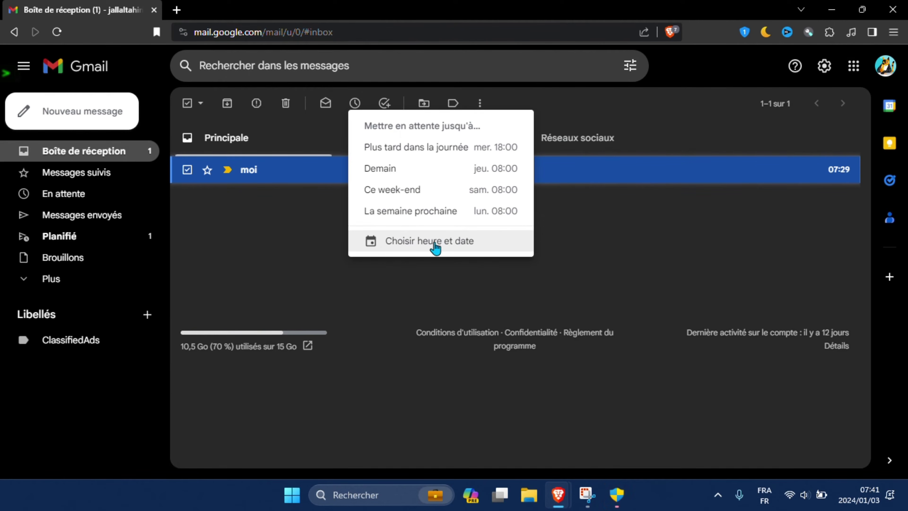
{"action": "left_click", "coordinate": [426, 248]}
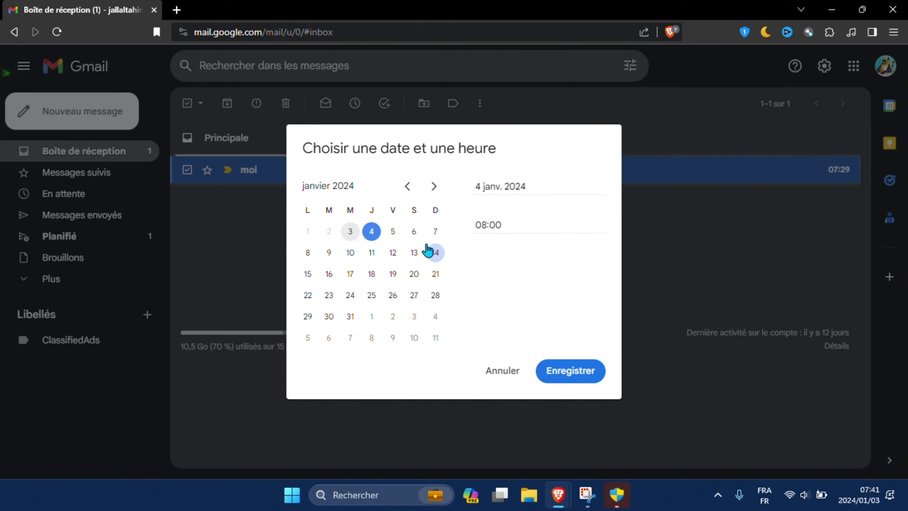
{"action": "left_click", "coordinate": [394, 234]}
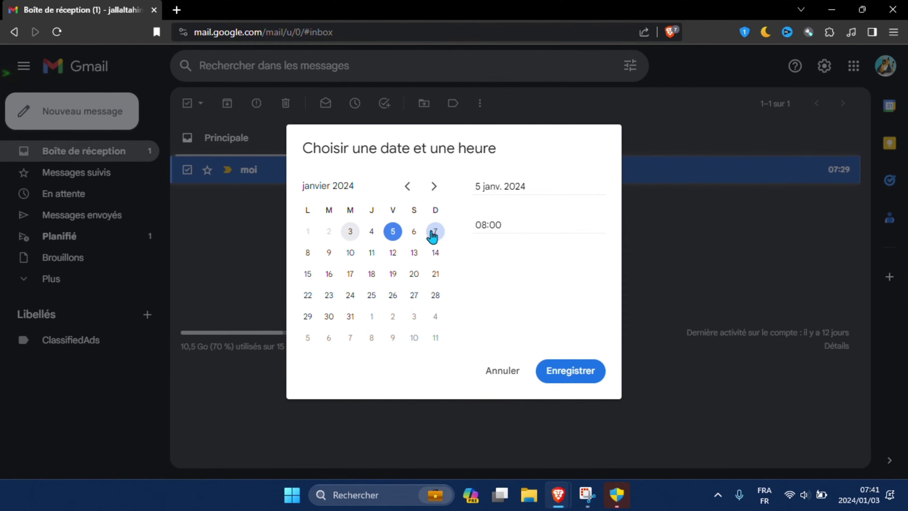
{"action": "left_click", "coordinate": [495, 372]}
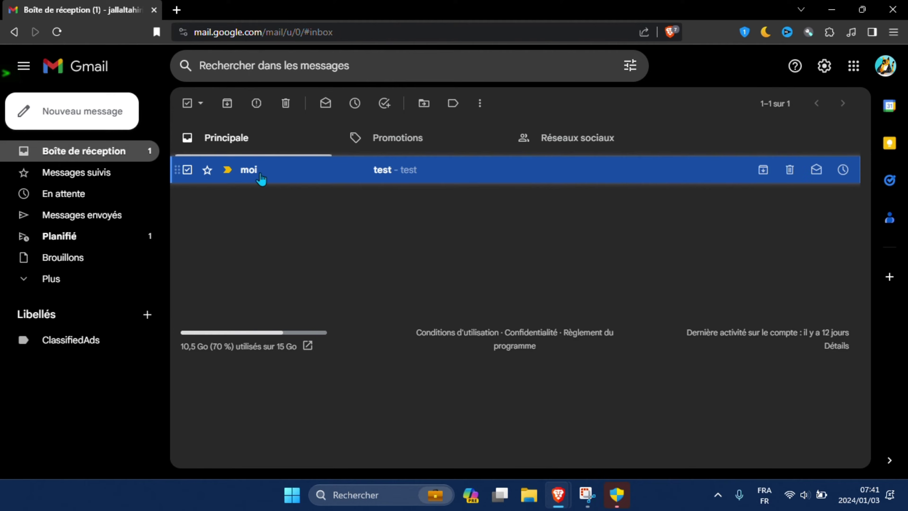
Step: Snooze the selected "test" message until tomorrow, Thursday at 08:00, and open the snoozed messages
{"action": "left_click", "coordinate": [355, 103]}
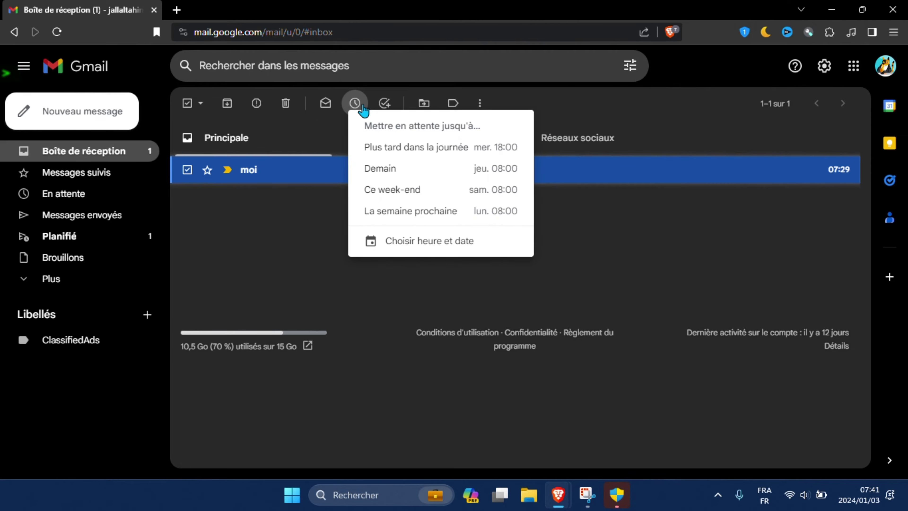
{"action": "left_click", "coordinate": [434, 172]}
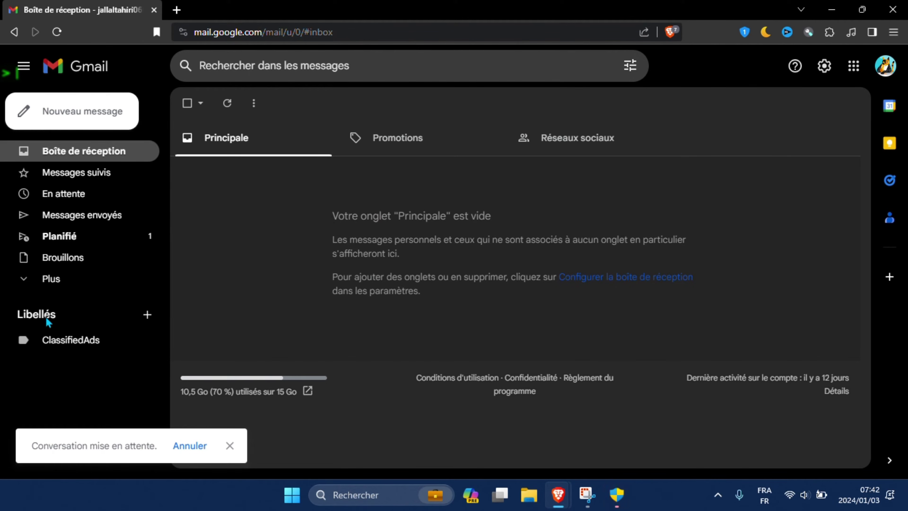
{"action": "left_click", "coordinate": [67, 199]}
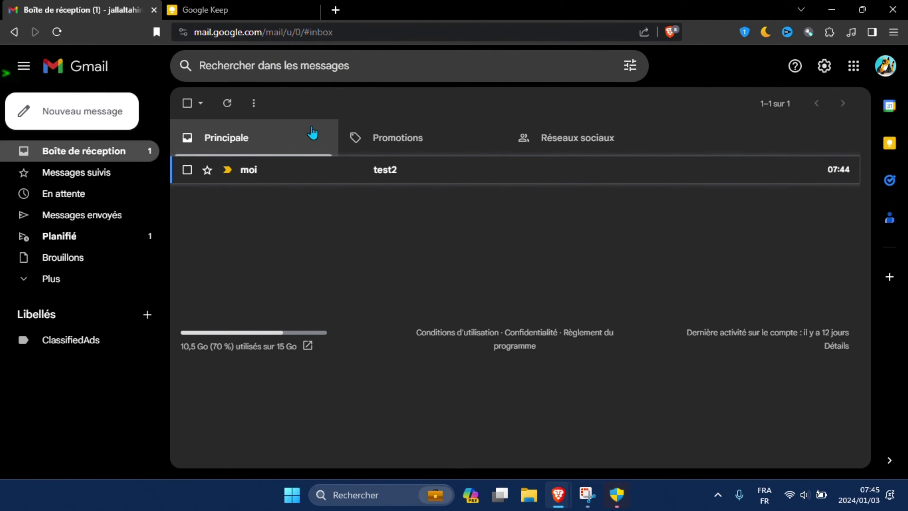
Step: Select the "test2" message in the inbox and view its available snooze times without choosing one
{"action": "left_click", "coordinate": [186, 172]}
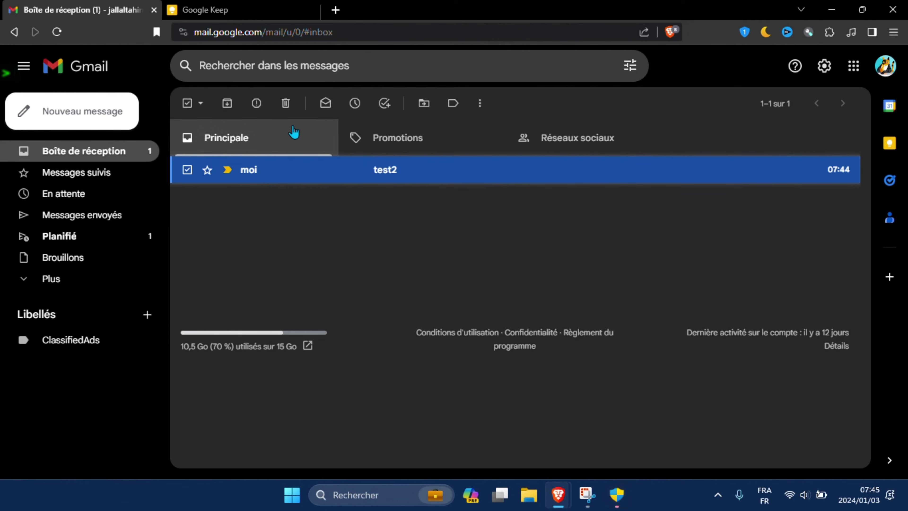
{"action": "left_click", "coordinate": [355, 104]}
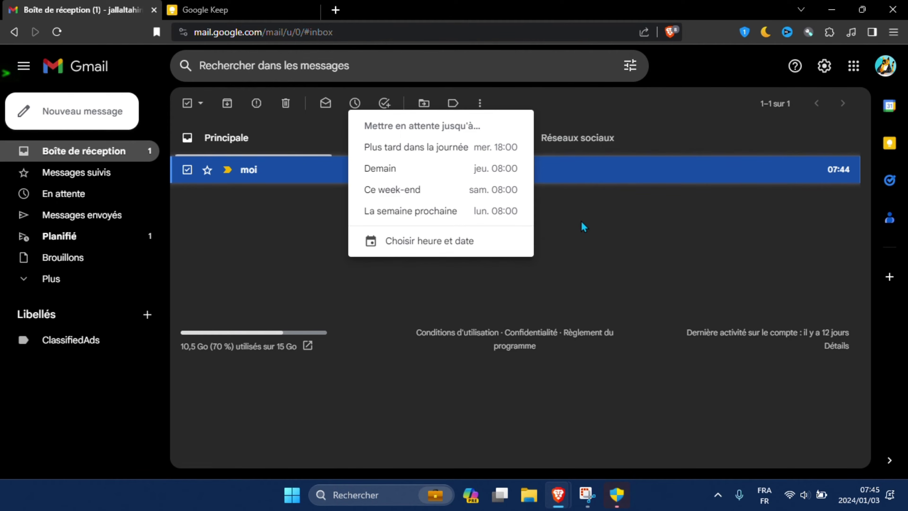
{"action": "left_click", "coordinate": [652, 231]}
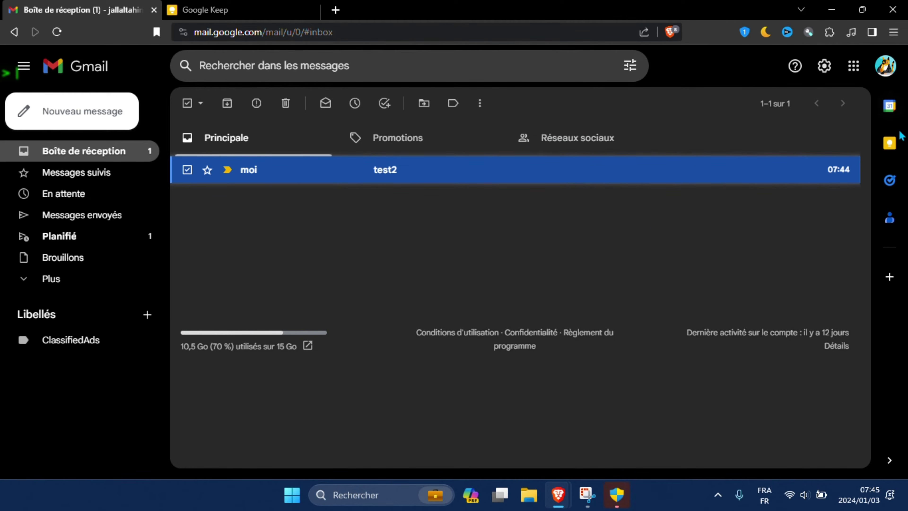
Step: Open Google Keep in its own tab and set the default morning reminder time to 9:00 in its settings
{"action": "left_click", "coordinate": [890, 143]}
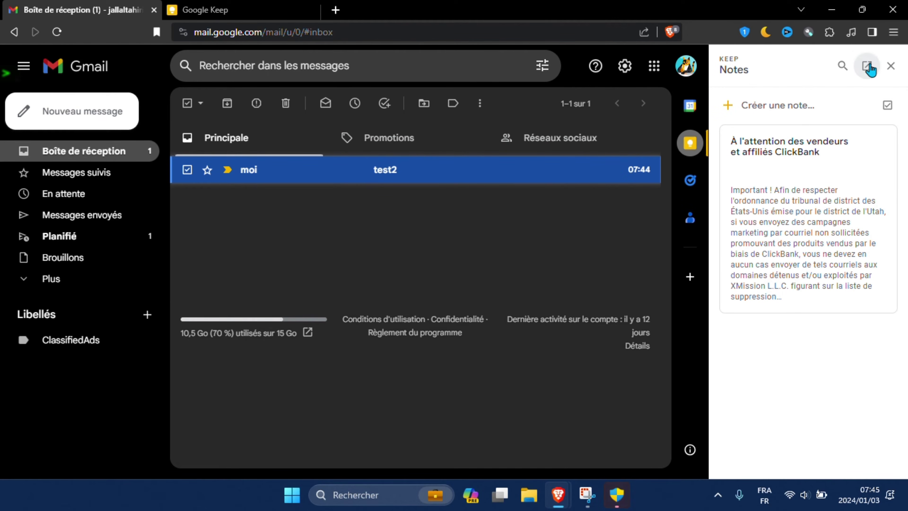
{"action": "left_click", "coordinate": [869, 66]}
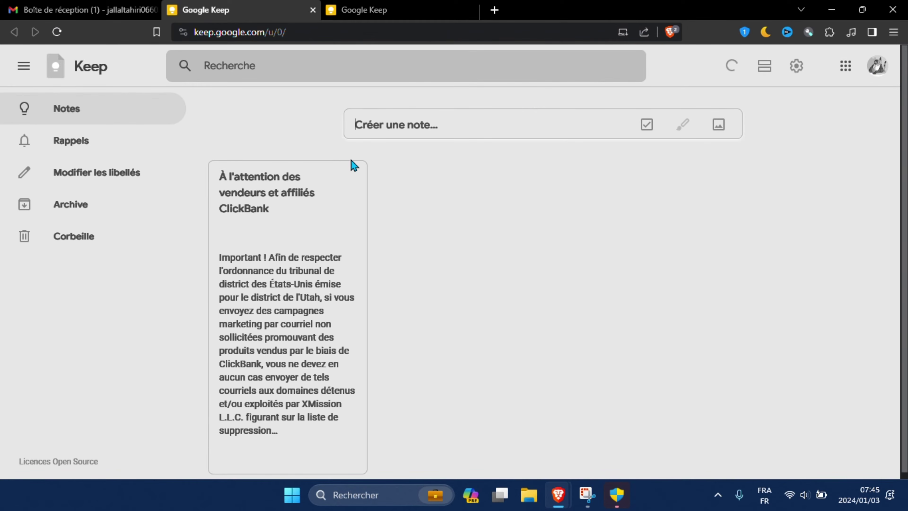
{"action": "left_click", "coordinate": [796, 67]}
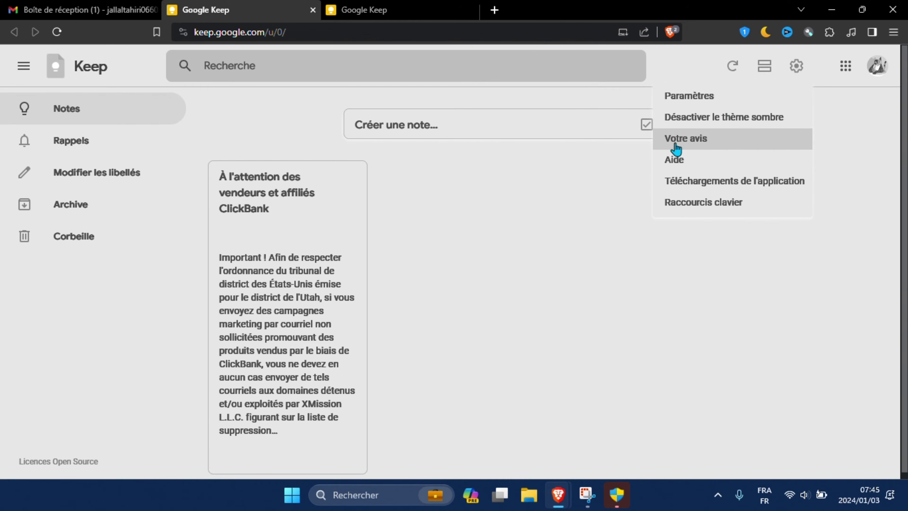
{"action": "left_click", "coordinate": [712, 99]}
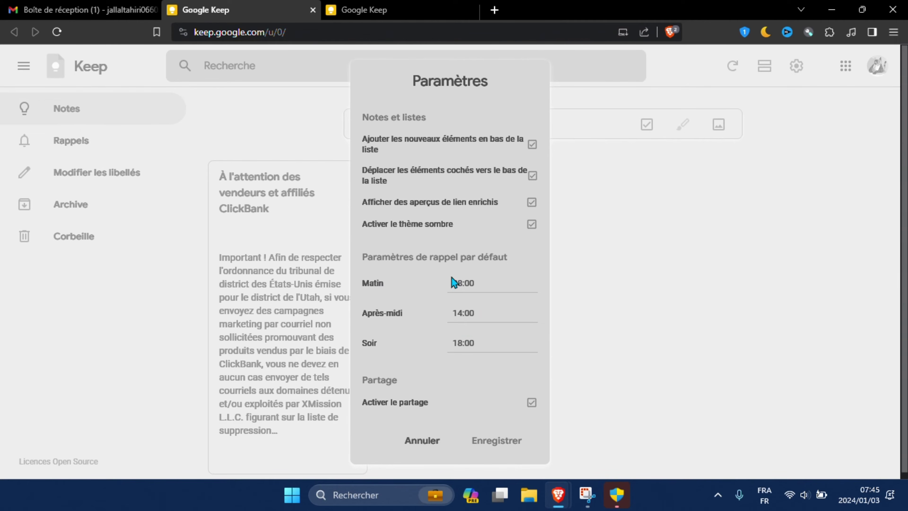
{"action": "left_click", "coordinate": [464, 282]}
{"action": "key", "text": "BackSpace"}
{"action": "type", "text": "9"}
{"action": "left_click", "coordinate": [512, 443]}
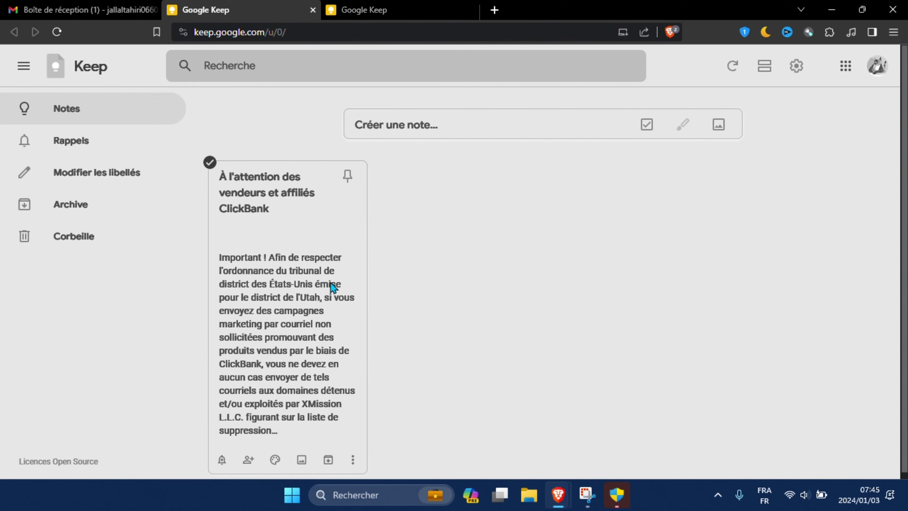
Step: Return to the Gmail inbox and check the snooze options again for the selected "test2" message
{"action": "left_click", "coordinate": [82, 14]}
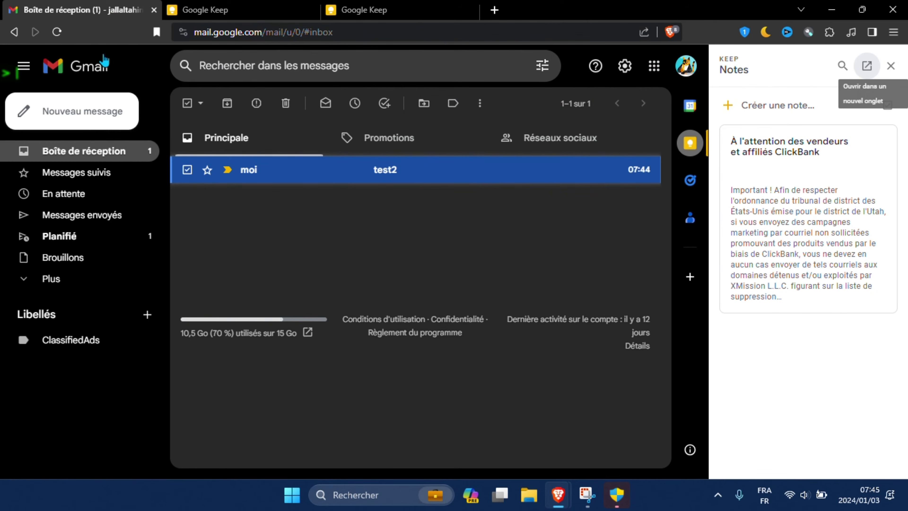
{"action": "left_click", "coordinate": [187, 171]}
{"action": "left_click", "coordinate": [187, 170]}
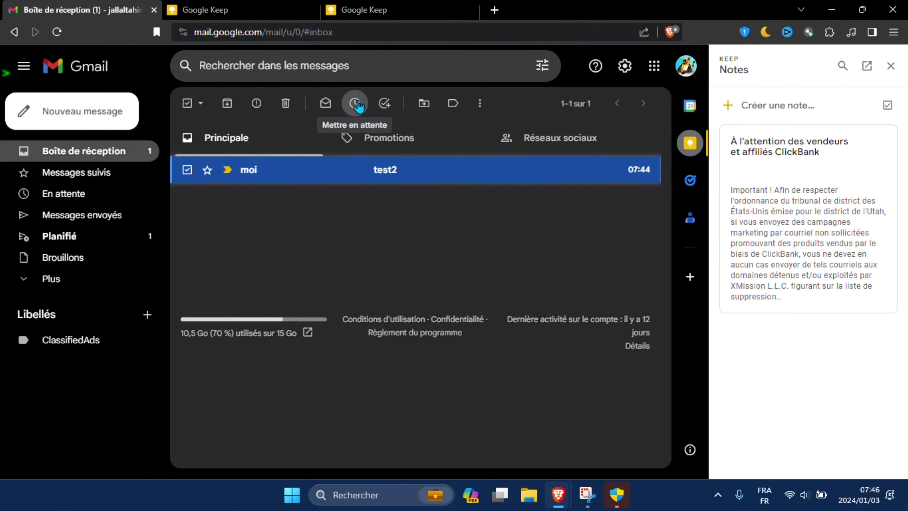
{"action": "left_click", "coordinate": [355, 104]}
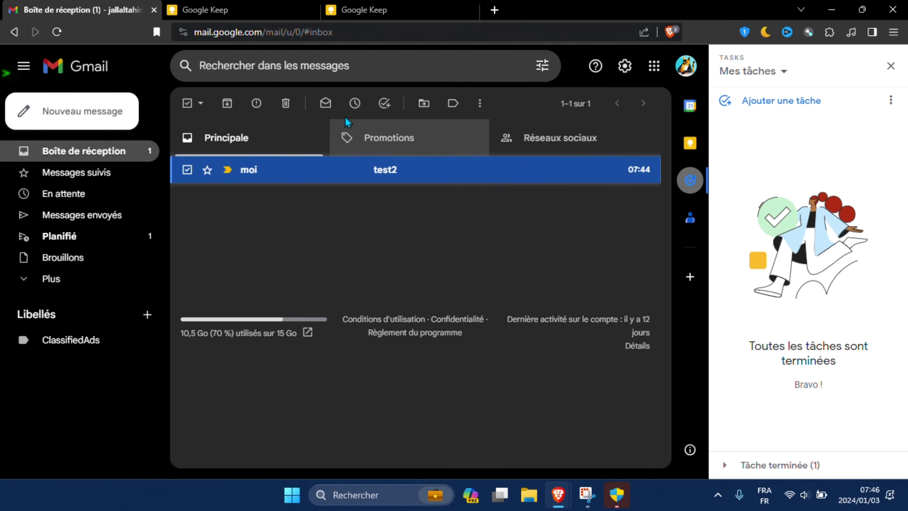
{"action": "left_click", "coordinate": [355, 104]}
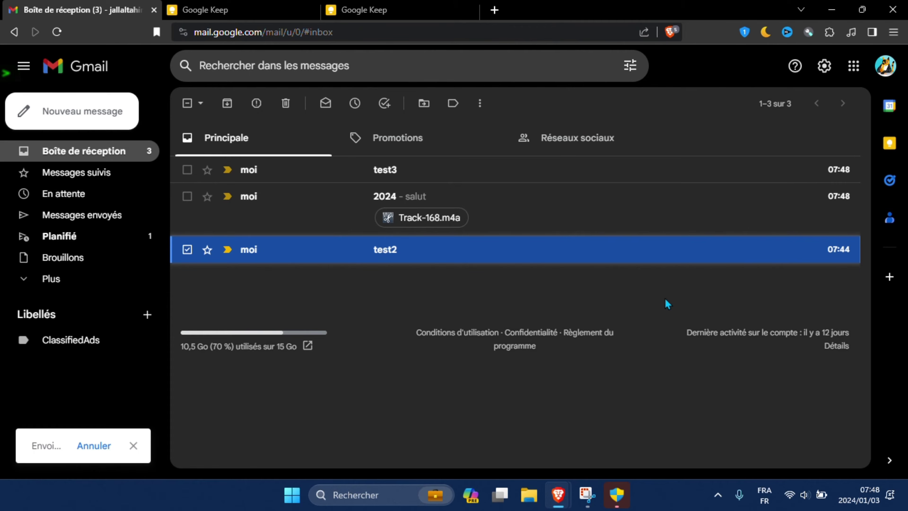
Step: Try the Normal display density for the inbox and set it to Compact in the quick settings
{"action": "left_click", "coordinate": [824, 66]}
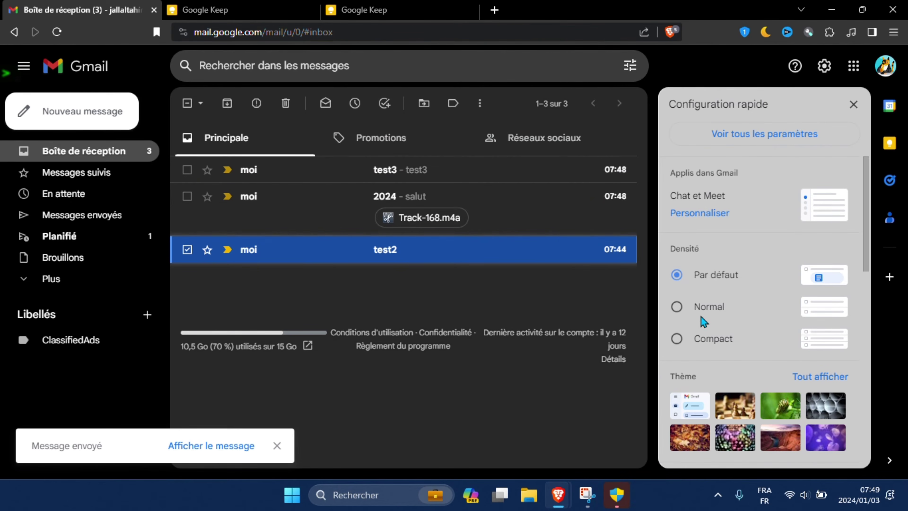
{"action": "left_click", "coordinate": [677, 308]}
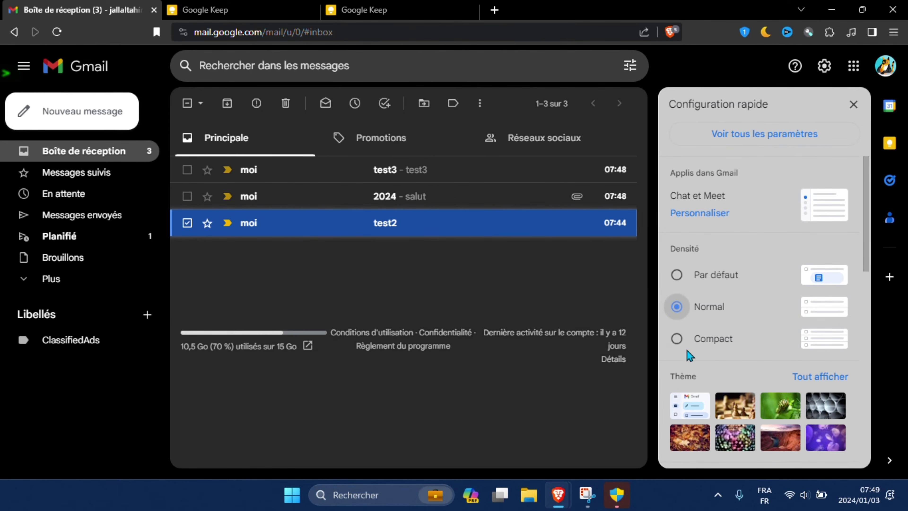
{"action": "left_click", "coordinate": [677, 339]}
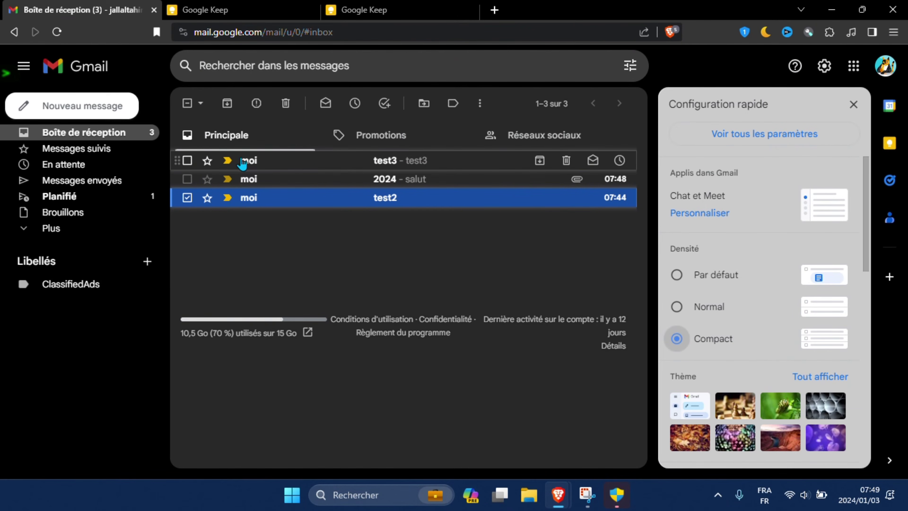
Step: Star the "test3" message, remove the star again and close the quick settings
{"action": "left_click", "coordinate": [207, 164]}
{"action": "left_click", "coordinate": [207, 161]}
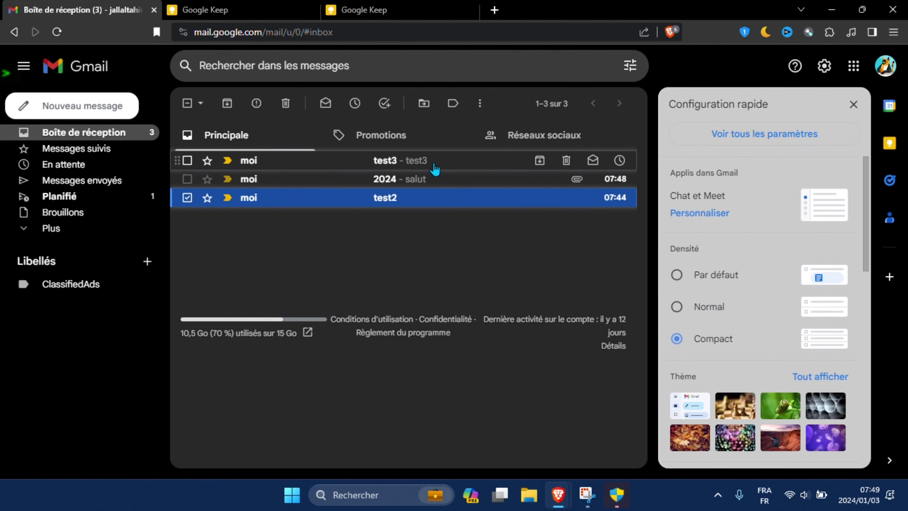
{"action": "left_click", "coordinate": [852, 105]}
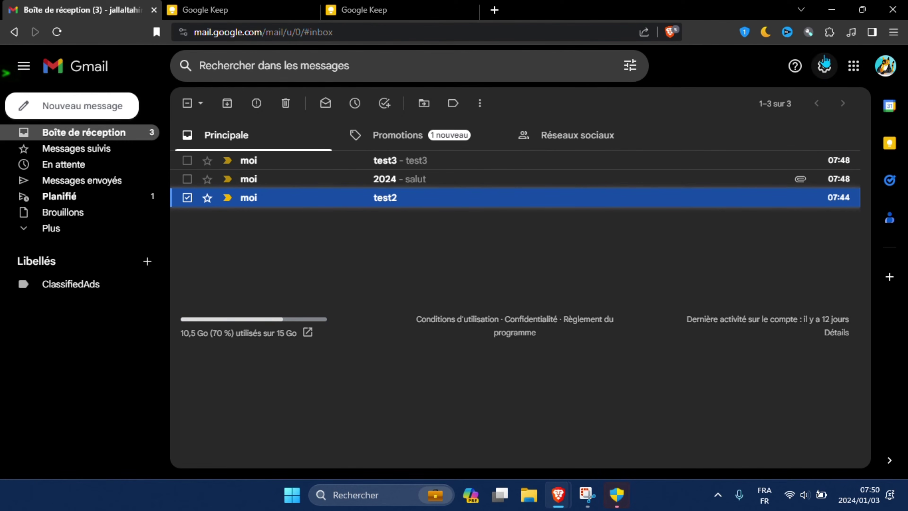
Step: In the general settings, add the green star and the red exclamation mark to the follow-up icons in use
{"action": "left_click", "coordinate": [823, 68]}
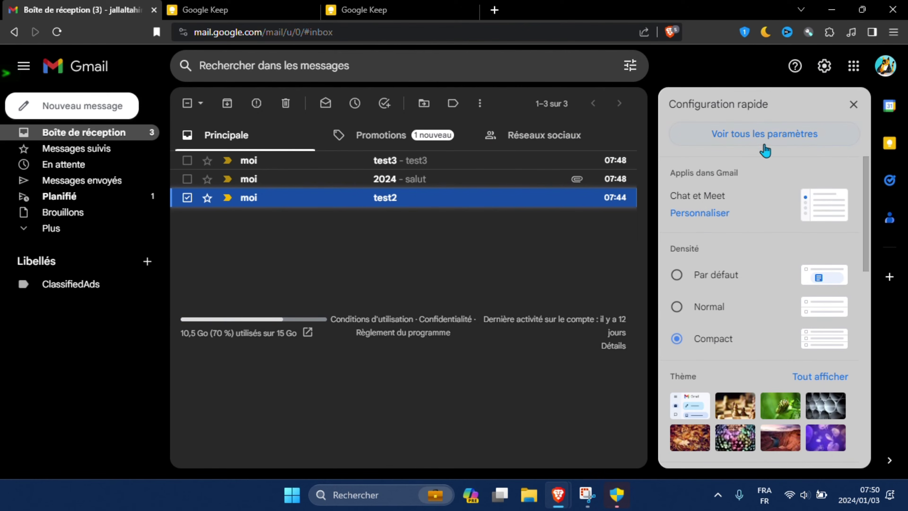
{"action": "left_click", "coordinate": [787, 144]}
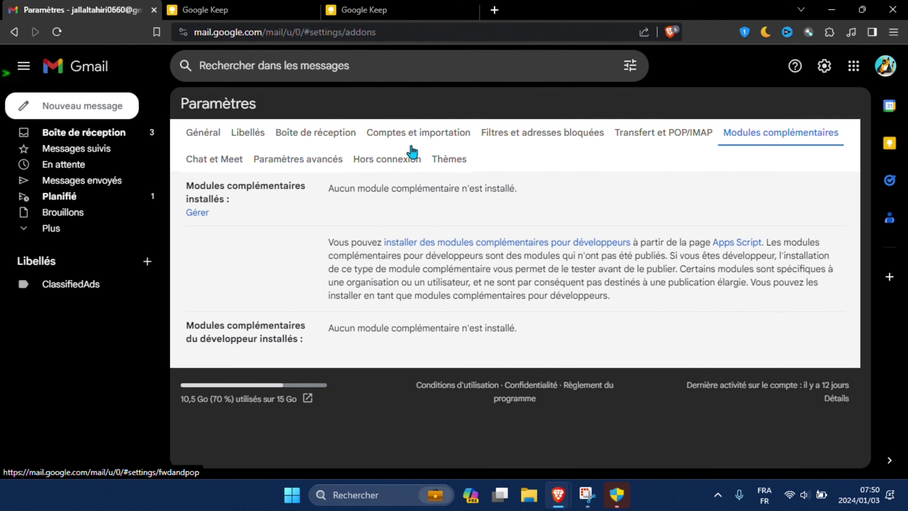
{"action": "left_click", "coordinate": [199, 140]}
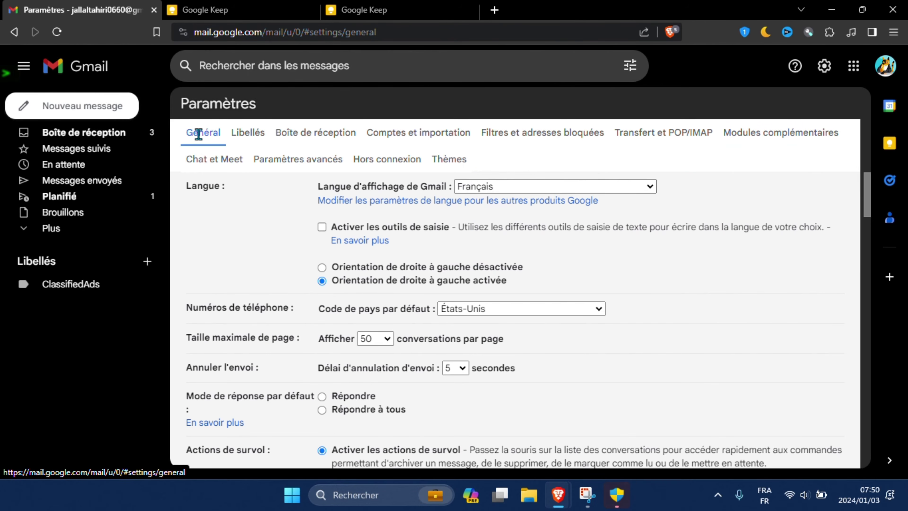
{"action": "scroll", "coordinate": [330, 305], "scroll_direction": "down", "scroll_amount": 20}
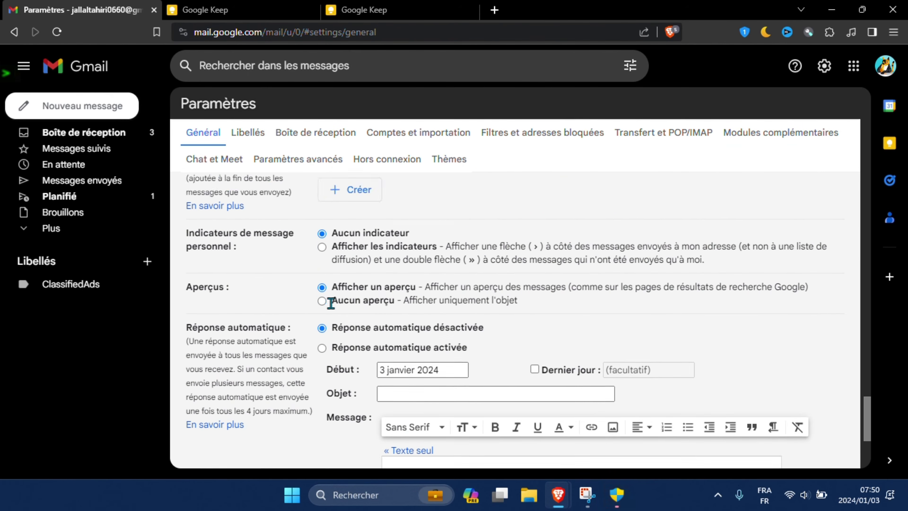
{"action": "scroll", "coordinate": [330, 303], "scroll_direction": "up", "scroll_amount": 12}
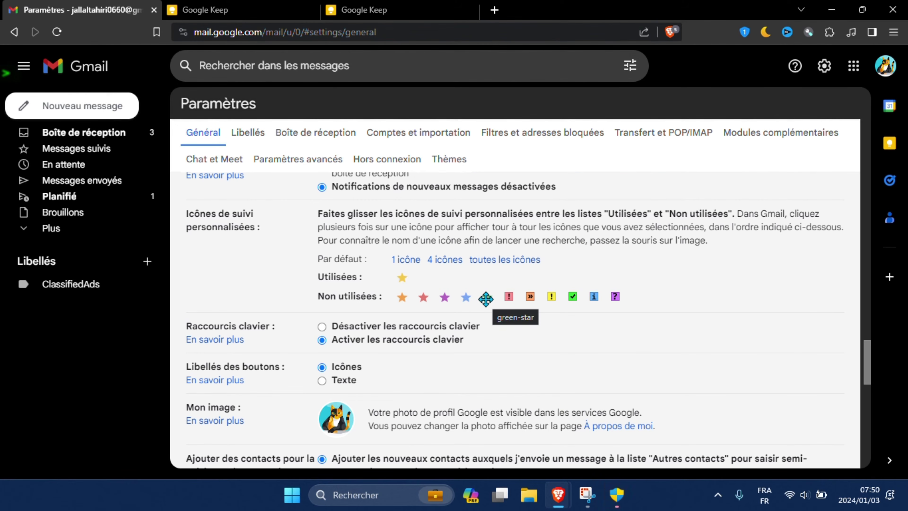
{"action": "left_click_drag", "start_coordinate": [486, 298], "coordinate": [423, 278]}
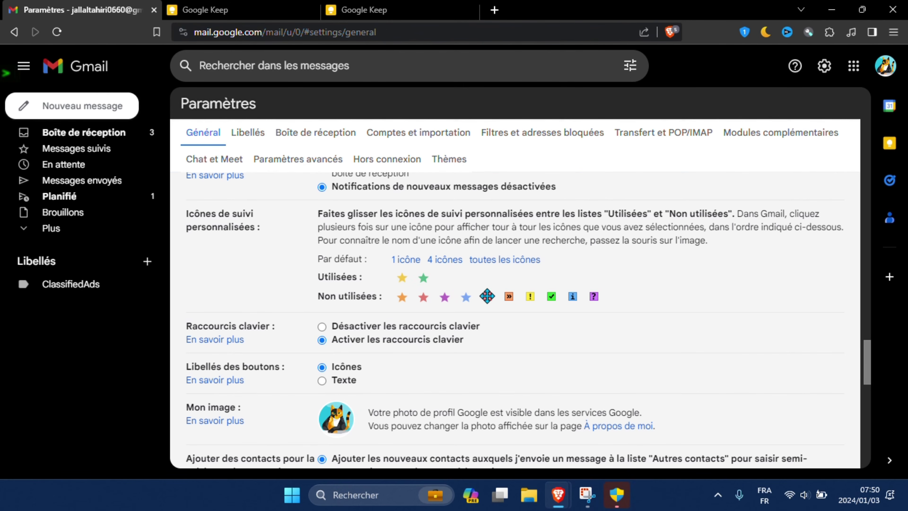
{"action": "left_click_drag", "start_coordinate": [487, 296], "coordinate": [448, 277]}
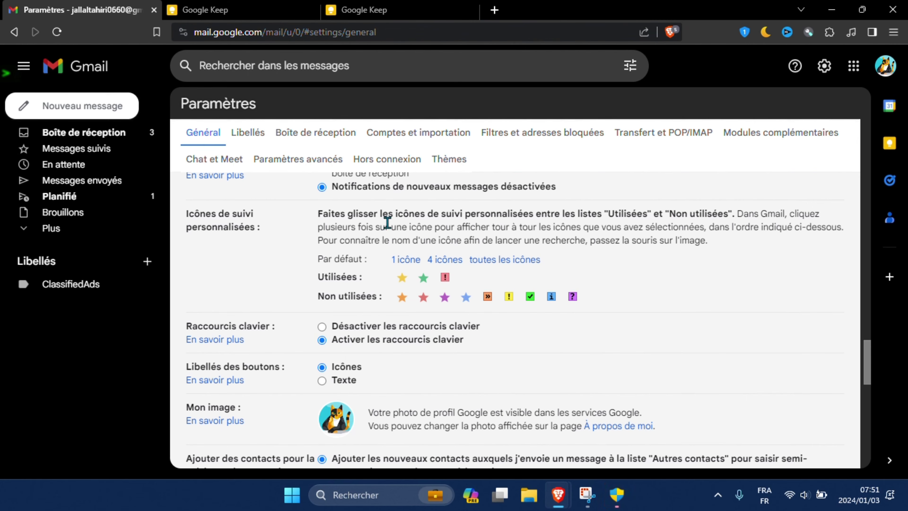
Step: Try to leave for the inbox, decline discarding the edits, and save the changed general settings
{"action": "left_click", "coordinate": [102, 140]}
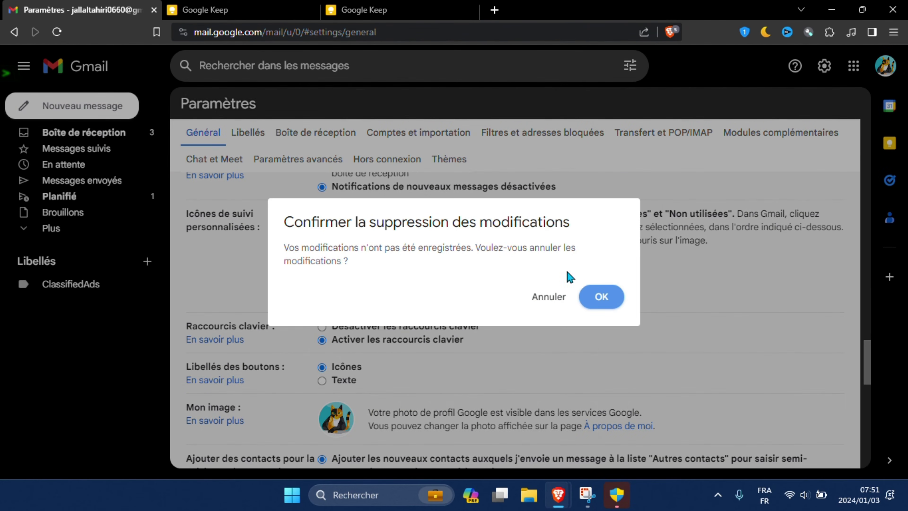
{"action": "left_click", "coordinate": [548, 298]}
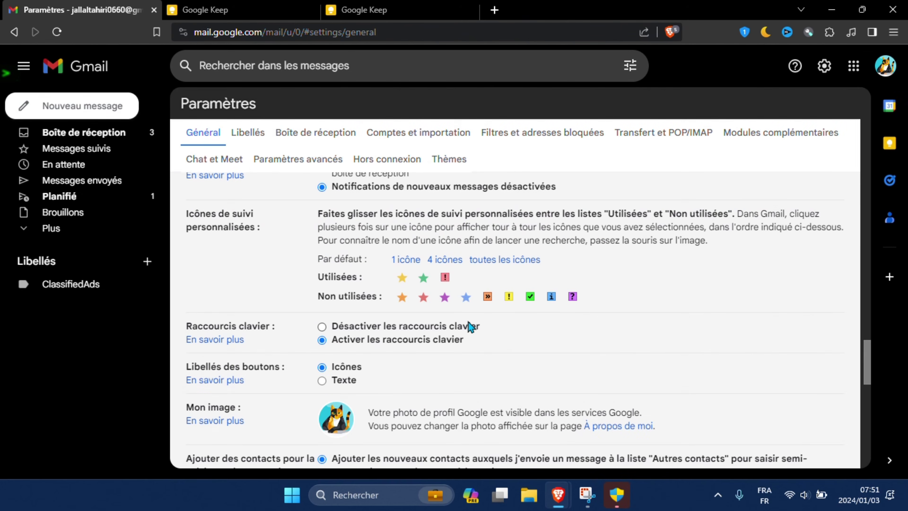
{"action": "scroll", "coordinate": [468, 322], "scroll_direction": "down", "scroll_amount": 15}
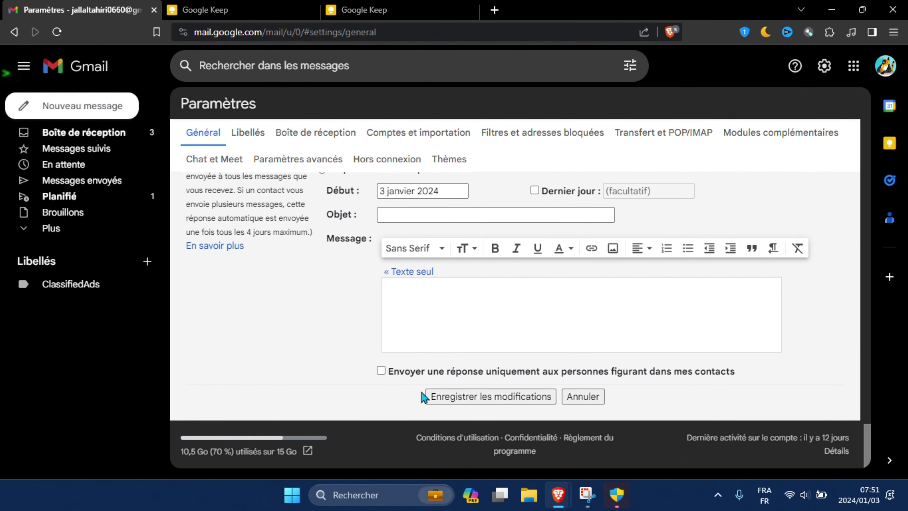
{"action": "left_click", "coordinate": [479, 397]}
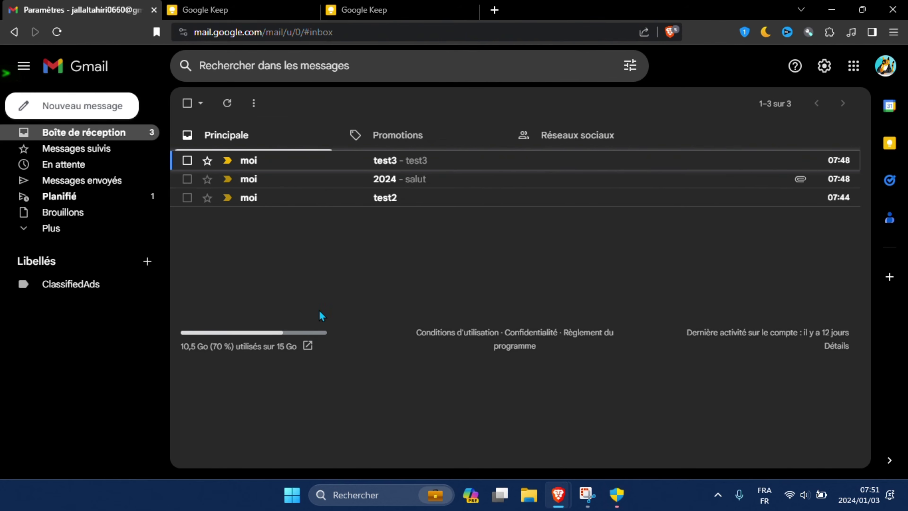
Step: Mark the "test3" message with the yellow star and the "2024" message with the green star
{"action": "left_click", "coordinate": [207, 161]}
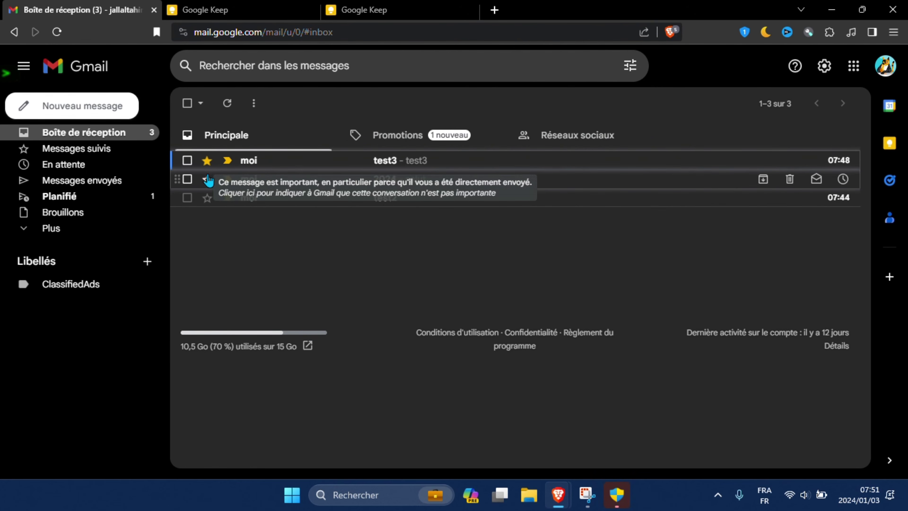
{"action": "left_click", "coordinate": [207, 180]}
{"action": "left_click", "coordinate": [206, 179]}
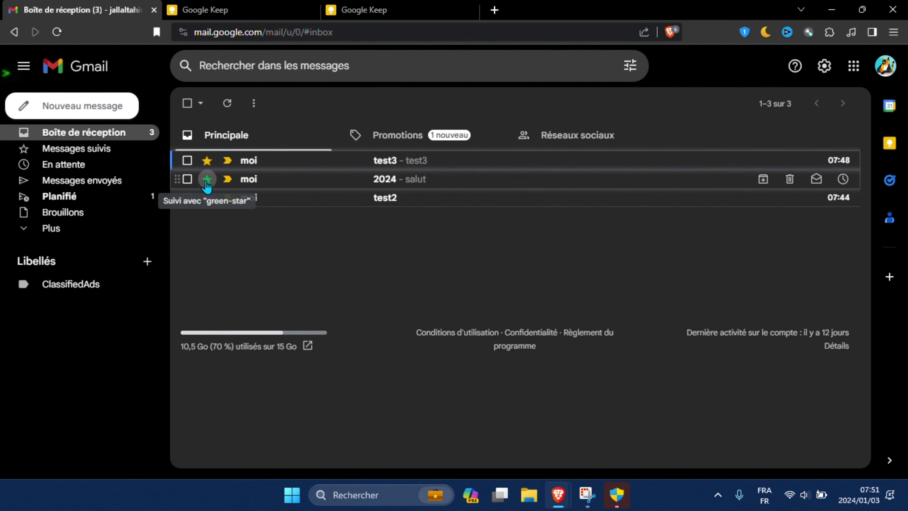
{"action": "left_click", "coordinate": [206, 181]}
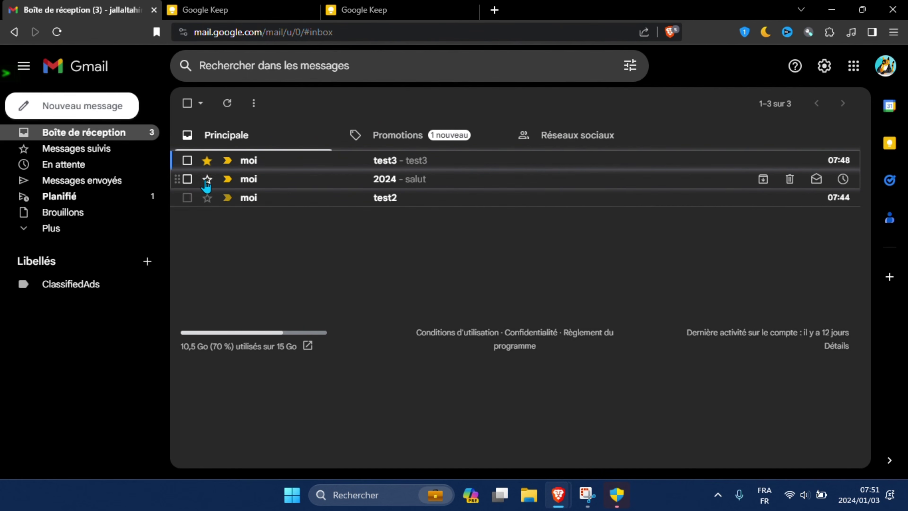
Step: Cycle the follow-up icon of the "test2" message to the red exclamation mark
{"action": "left_click", "coordinate": [206, 199]}
{"action": "left_click", "coordinate": [206, 198]}
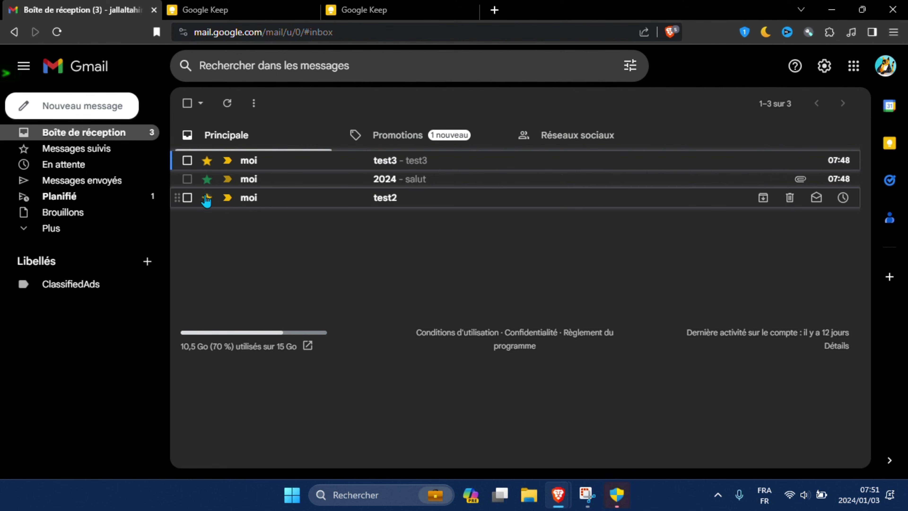
{"action": "left_click", "coordinate": [206, 199]}
{"action": "left_click", "coordinate": [206, 199]}
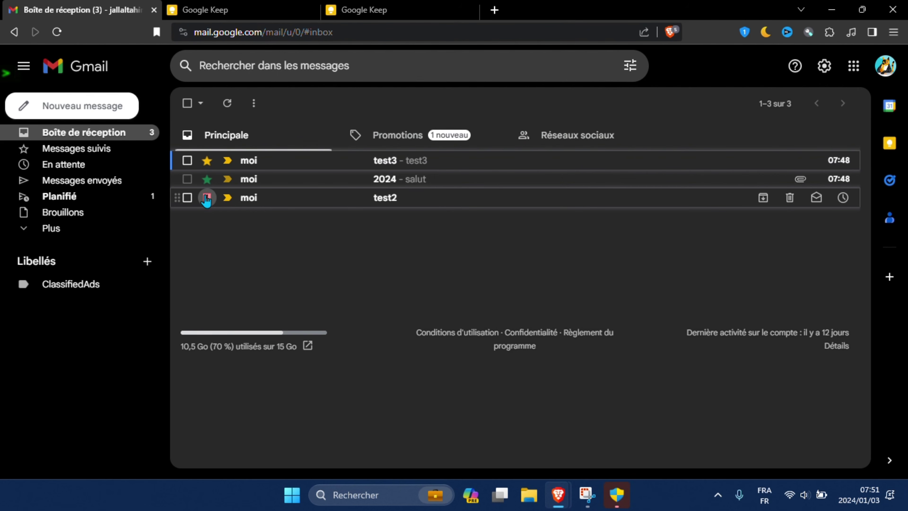